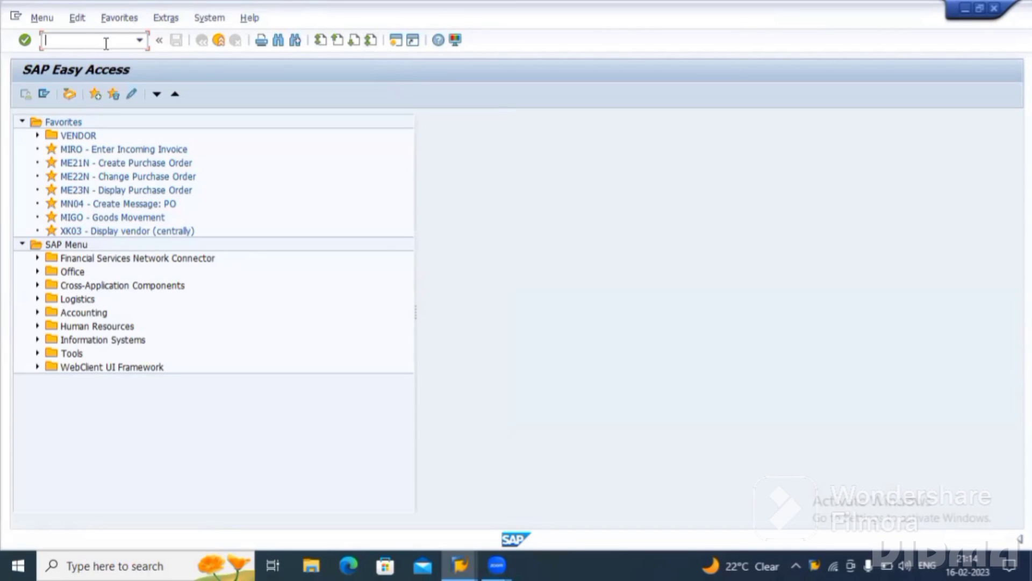
- Run transaction SPRO and open the SAP Reference IMG
text(spro)
key(Return)
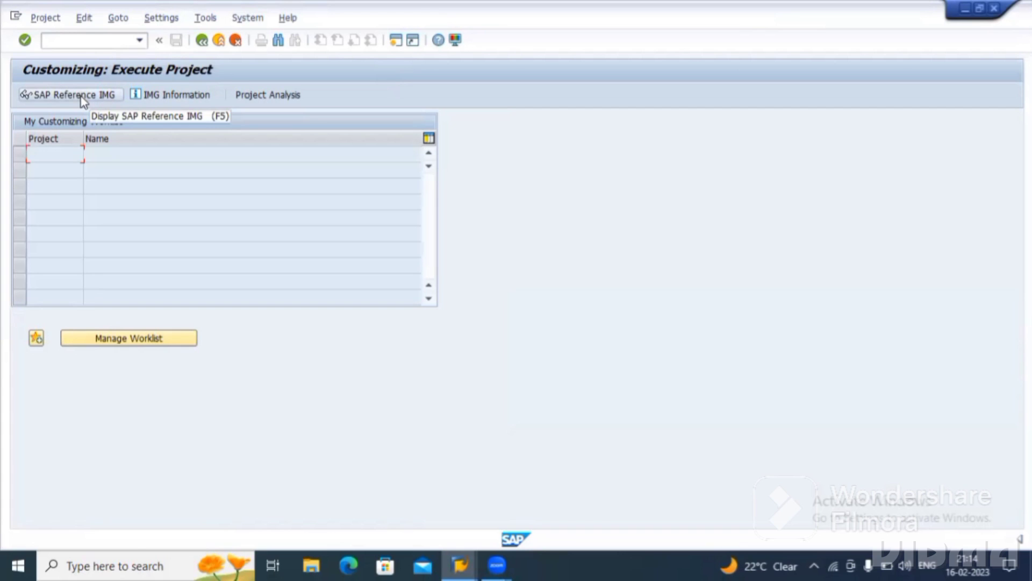
click(85, 97)
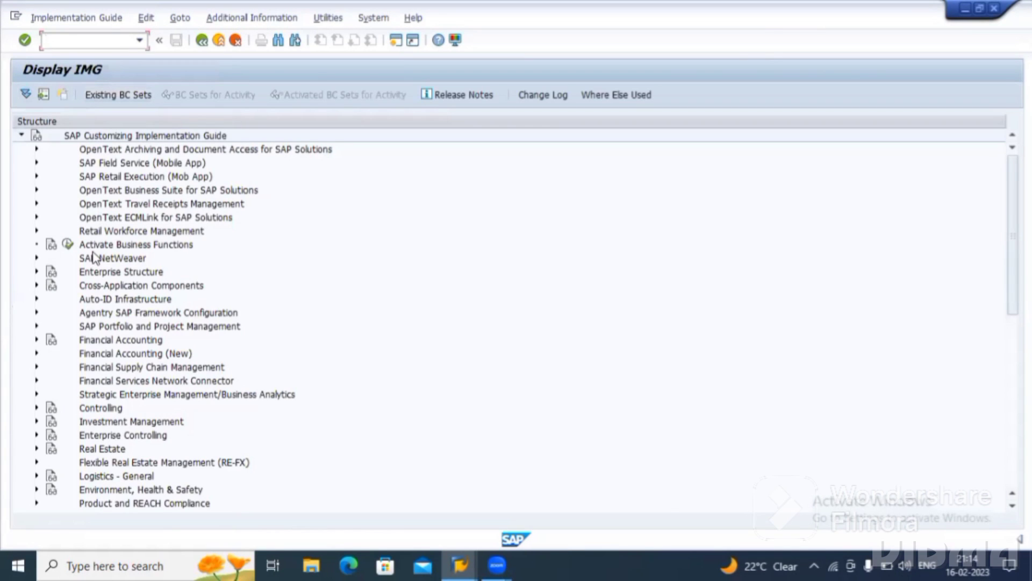
- Drill through Enterprise Structure > Definition > Logistics - General to 'Define, copy, delete, check plant'
click(109, 276)
click(36, 272)
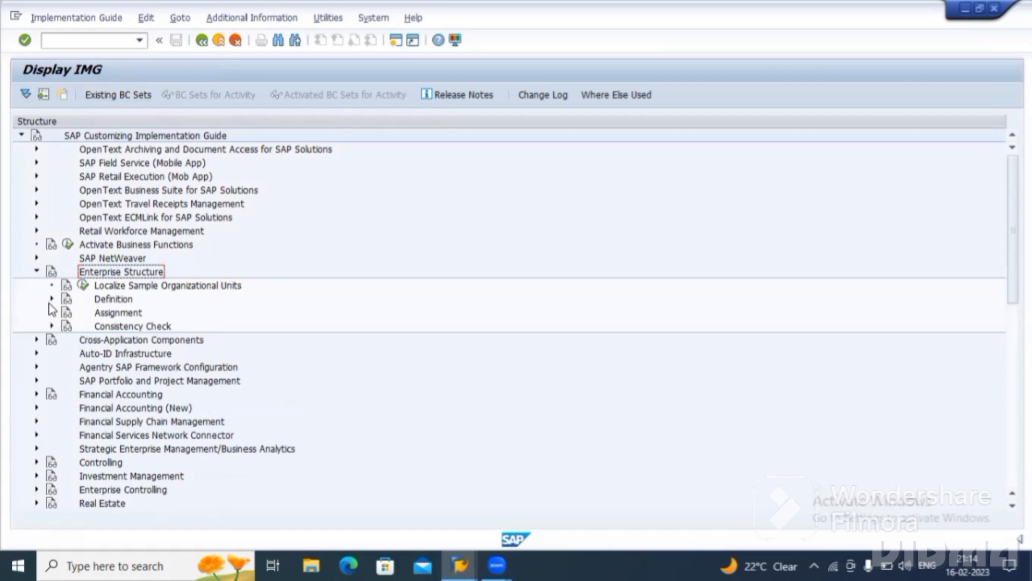
click(52, 299)
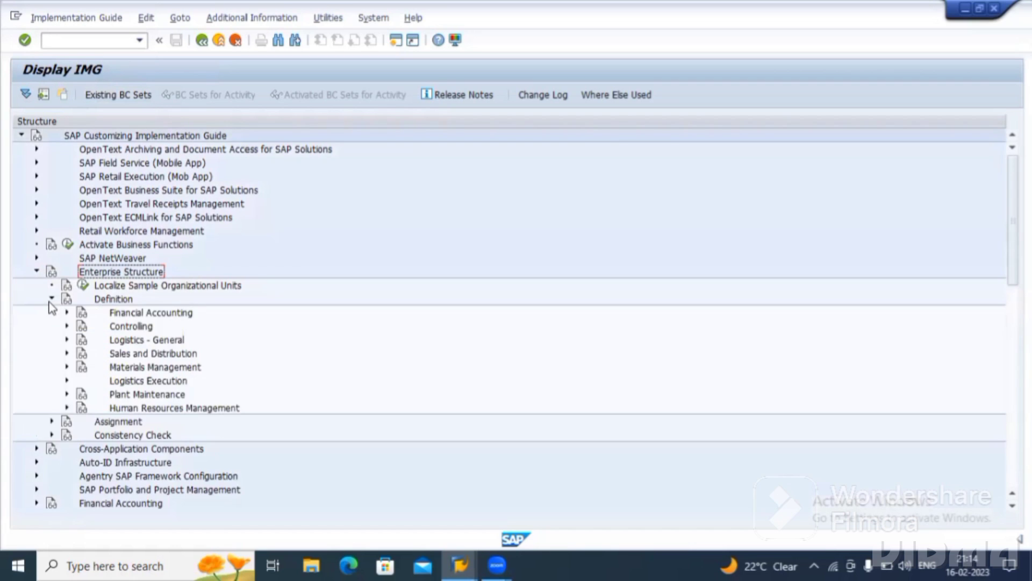
click(127, 314)
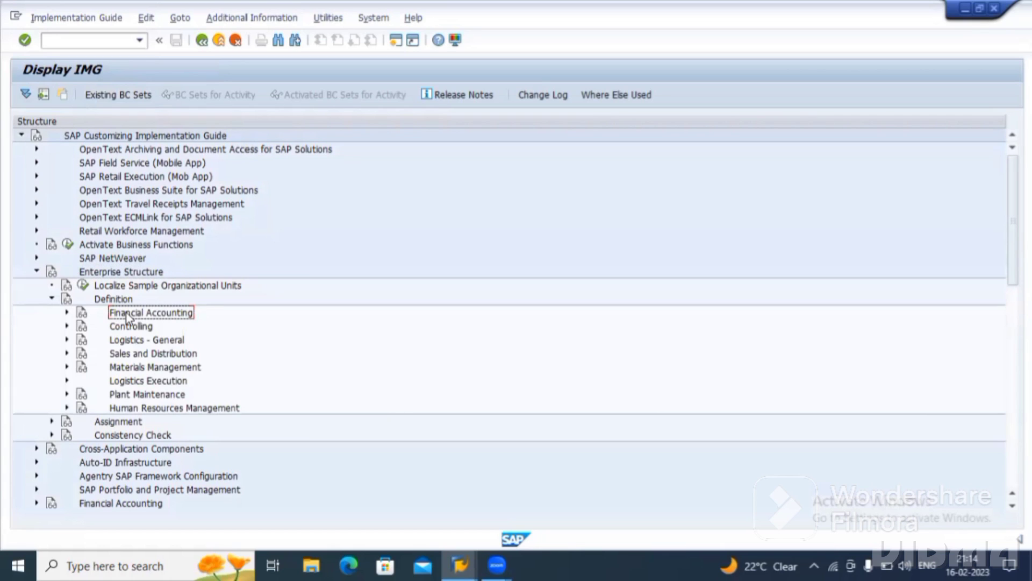
click(132, 340)
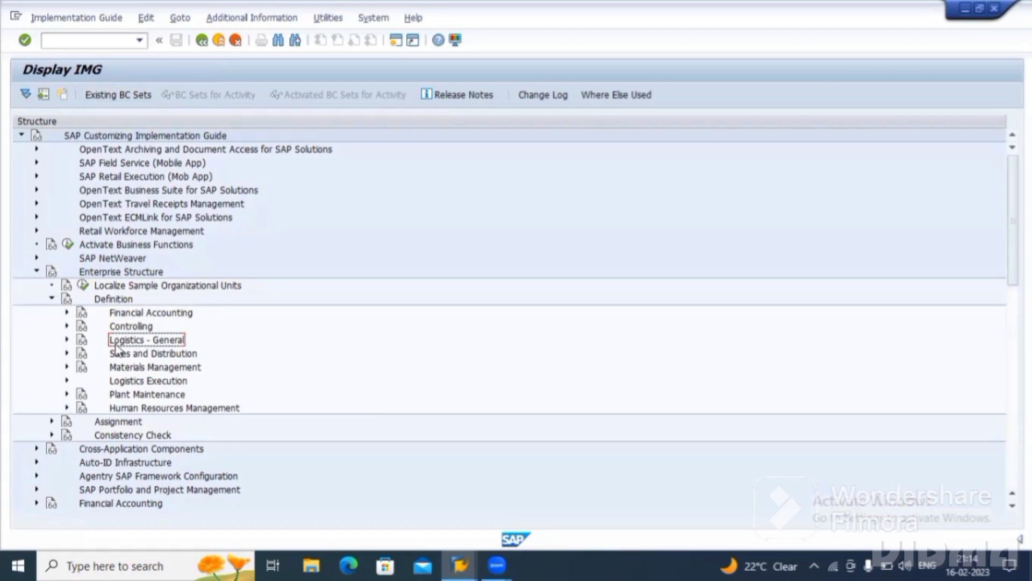
click(67, 340)
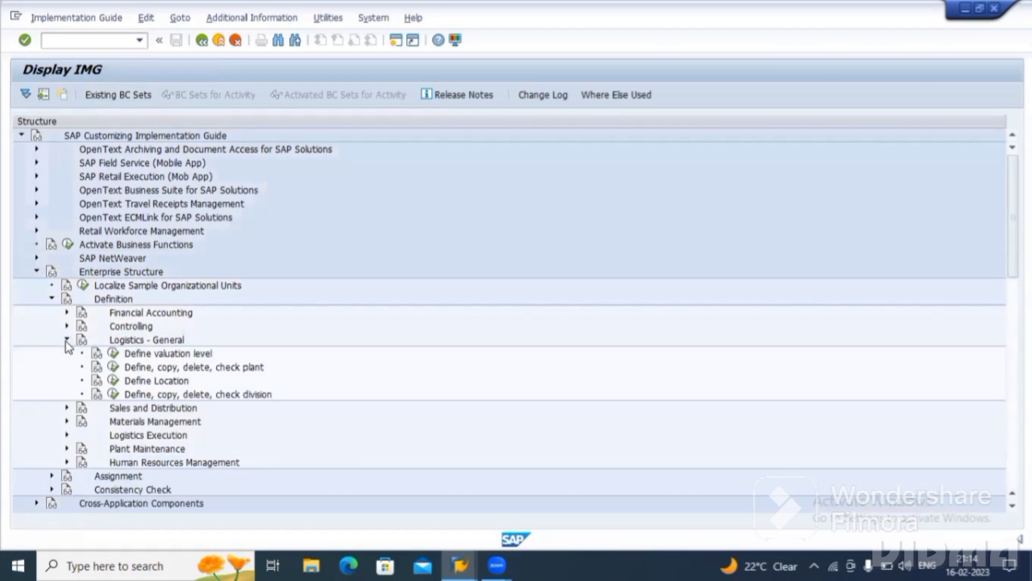
click(185, 369)
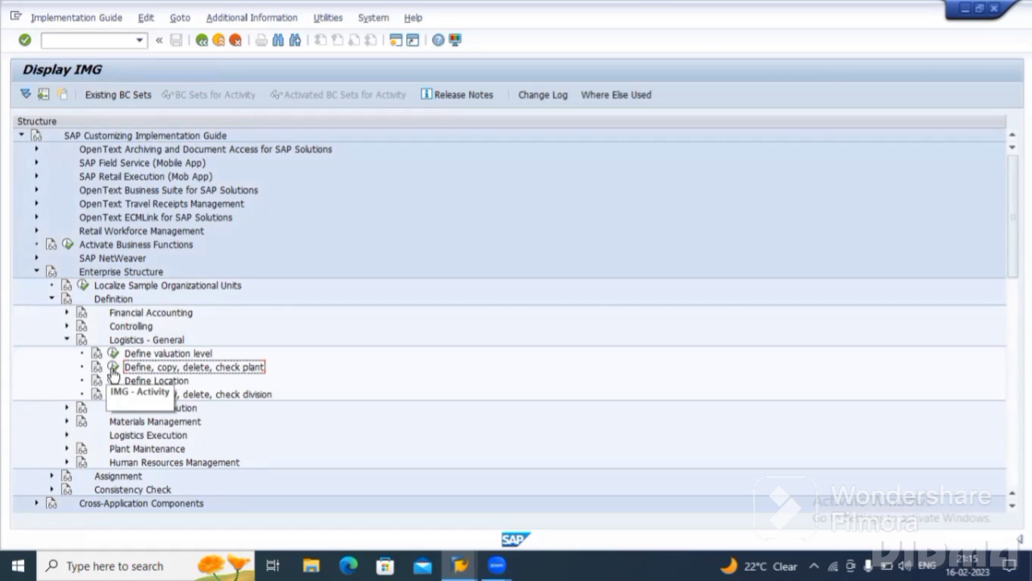
- Run the Define Plant activity and start a new plant entry
click(113, 368)
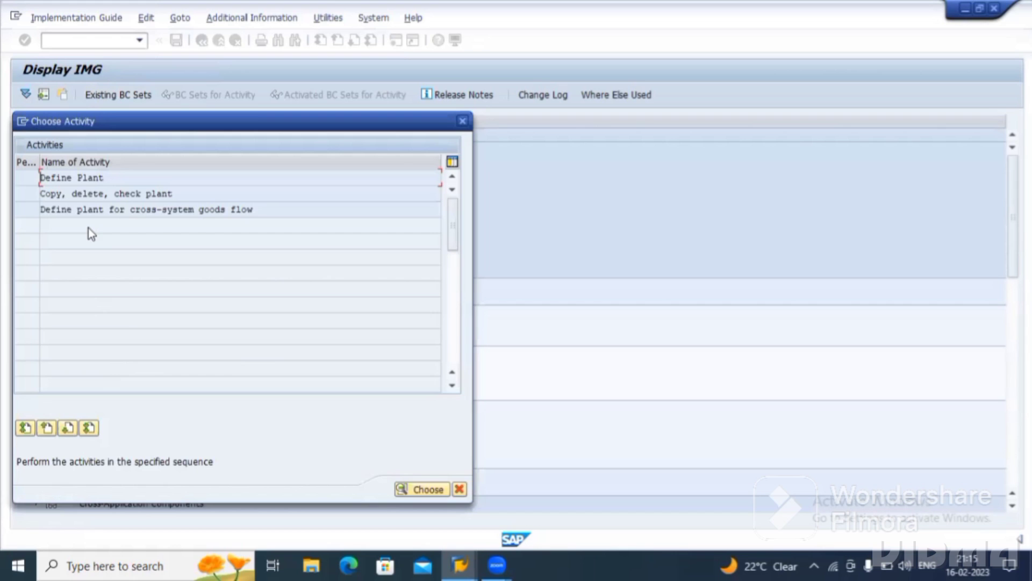
click(75, 178)
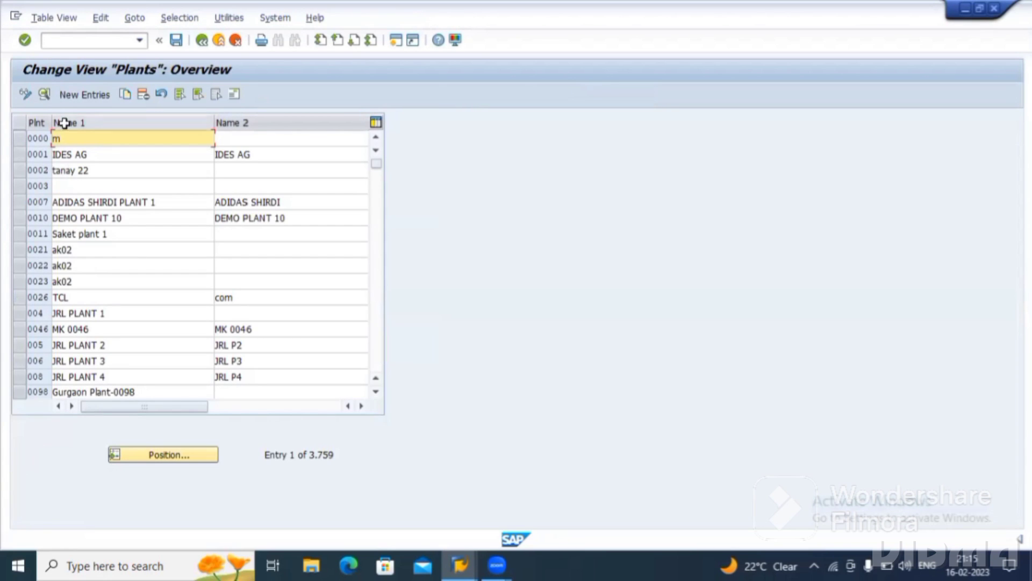
click(88, 96)
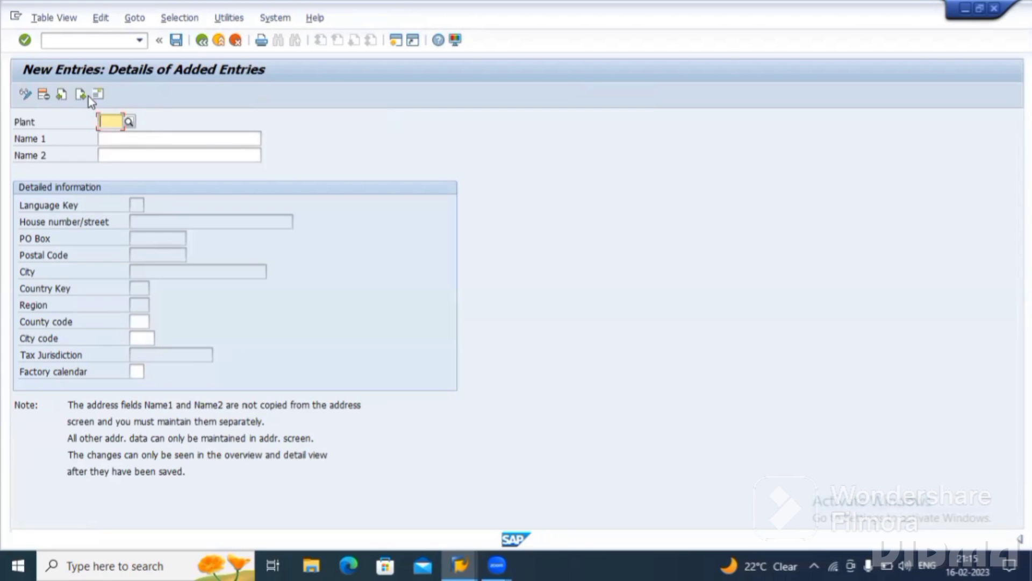
- Enter plant code tt14 with the name 'testing plant'
text(tt14)
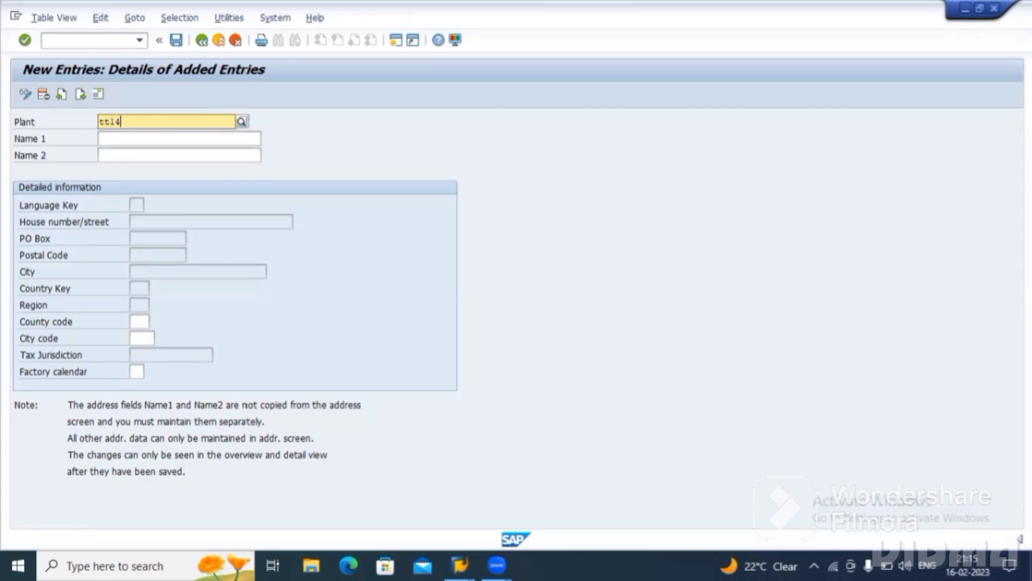
key(Return)
text(te)
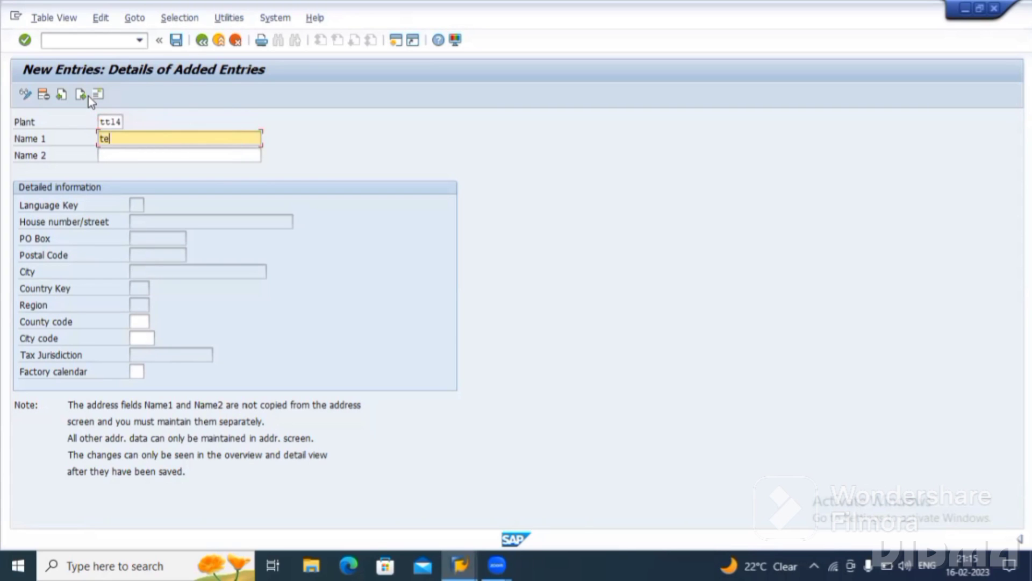
text(sting)
text( plant)
key(BackSpace)
key(BackSpace)
text(n)
text(t)
- Bring up the list of available factory calendars for the plant
click(141, 336)
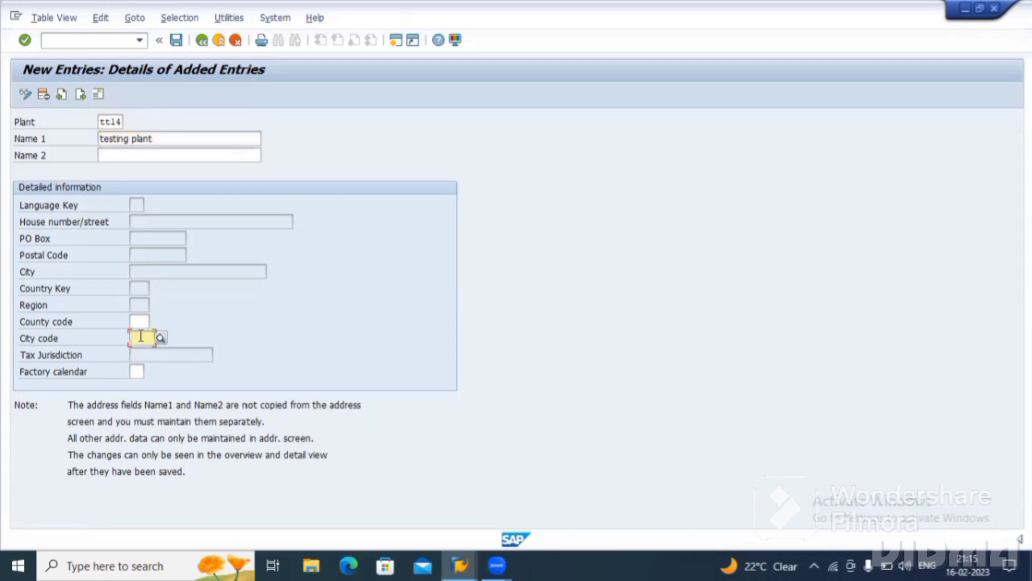
click(141, 371)
click(150, 372)
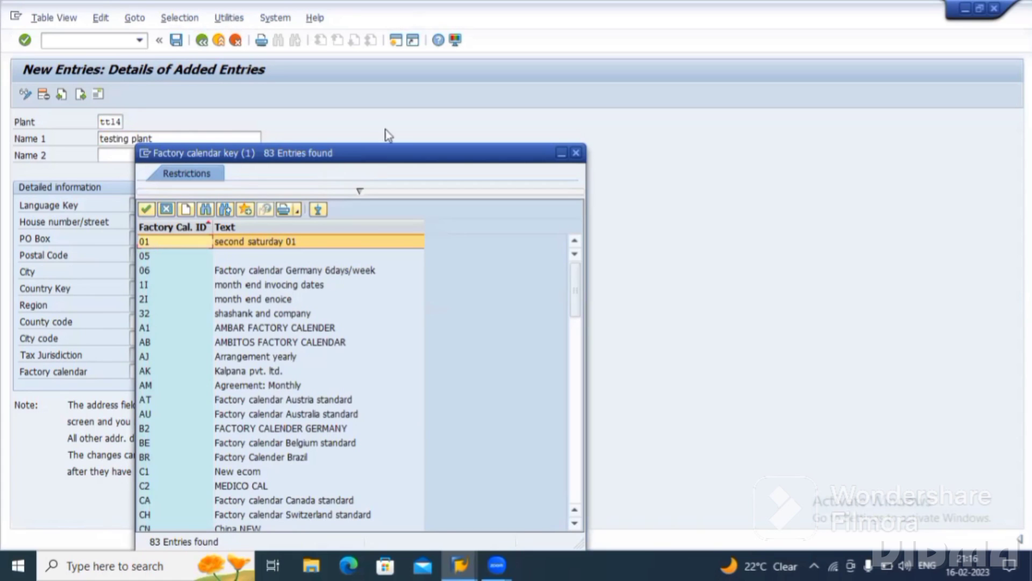
- Choose factory calendar Z1 for plant TT14 and validate the entries
drag(372, 159, 389, 134)
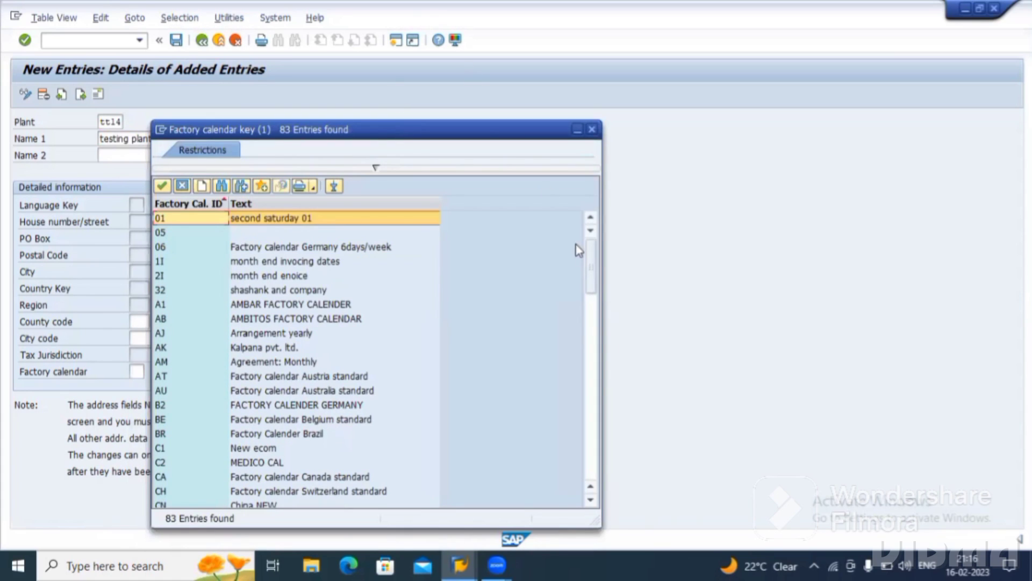
drag(464, 132, 462, 10)
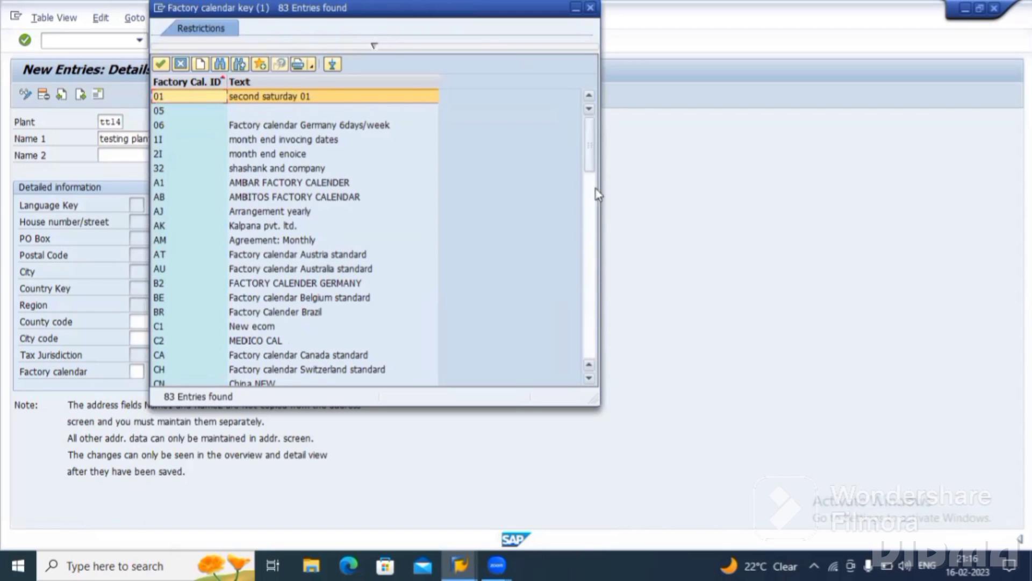
drag(594, 151, 591, 344)
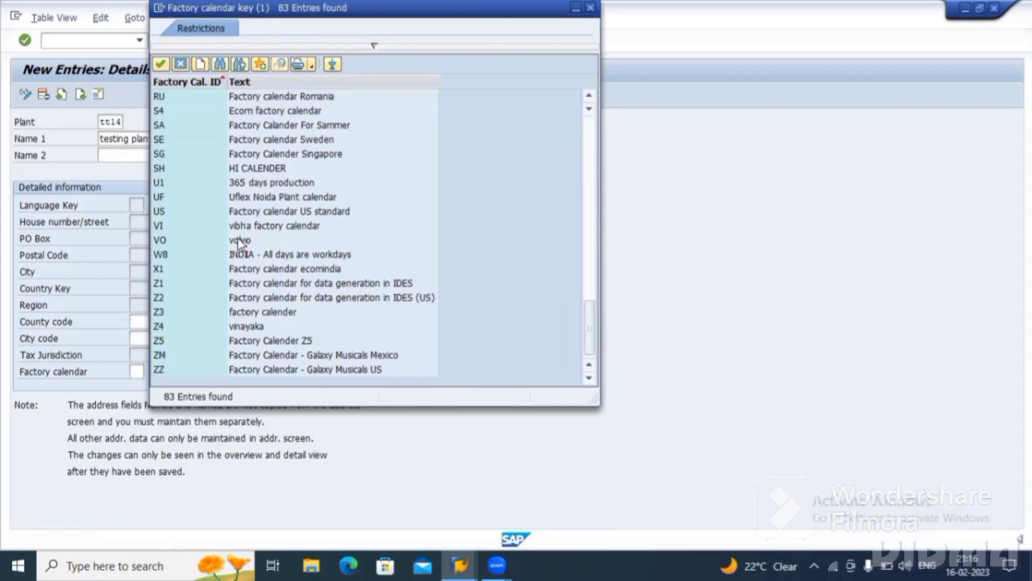
click(293, 283)
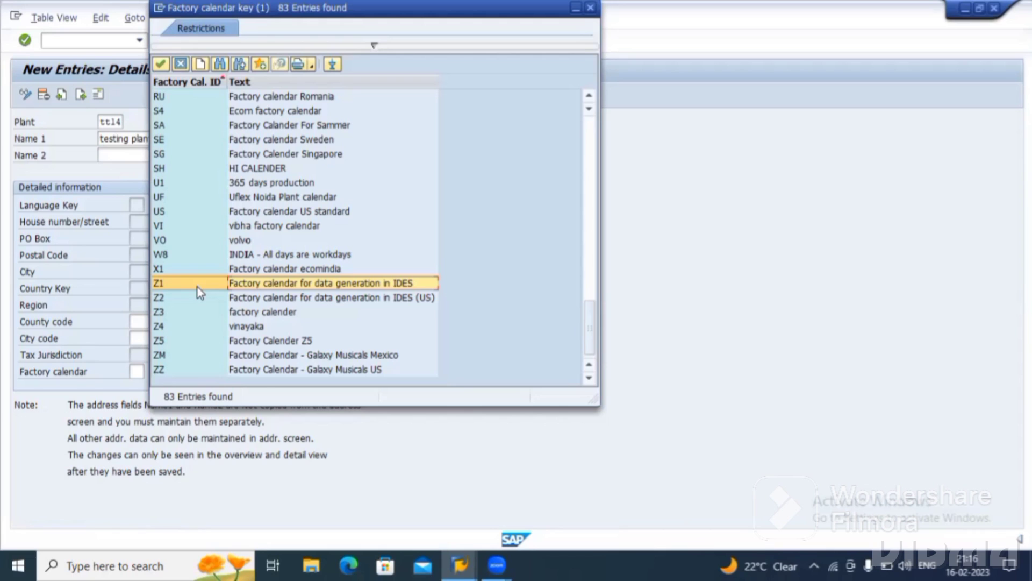
double_click(282, 290)
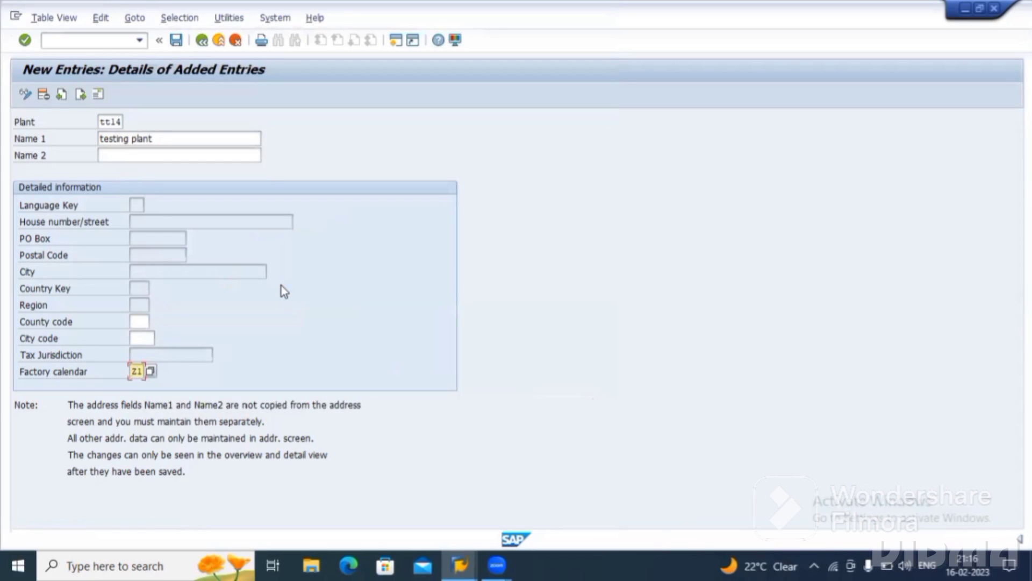
key(Return)
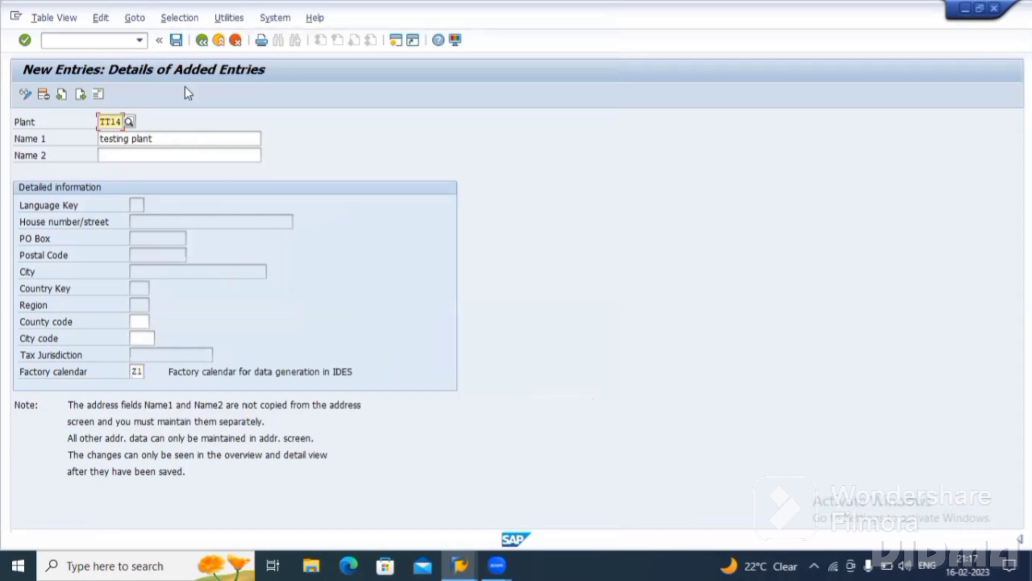
- Give the plant address the title Company and the name 'test plant'
click(176, 41)
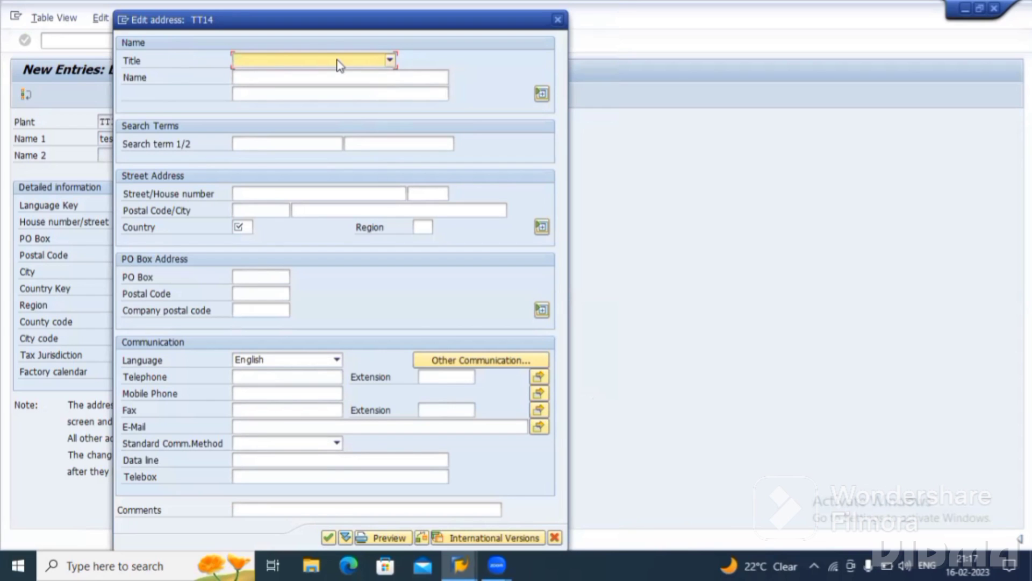
click(340, 66)
click(273, 74)
text(test)
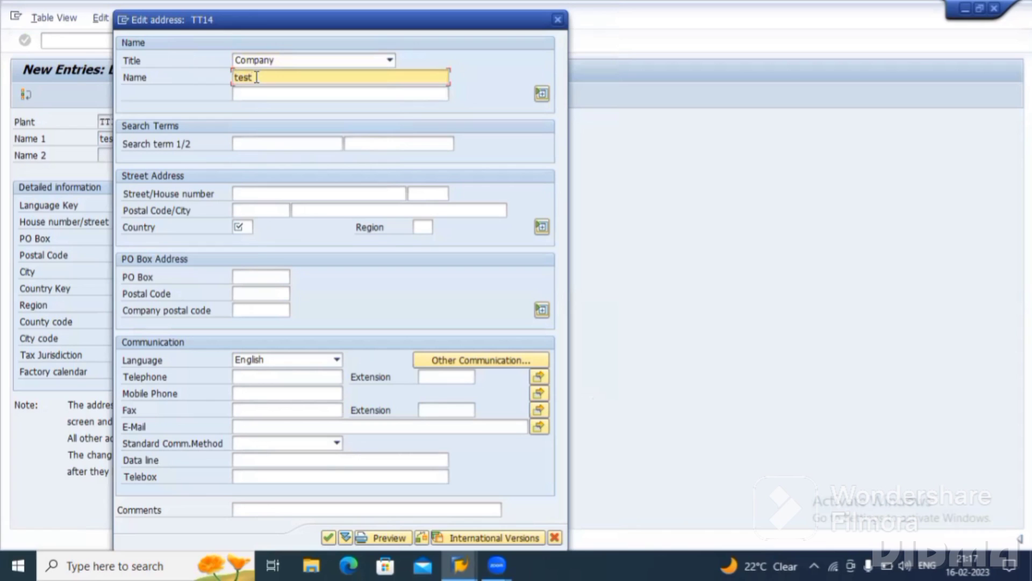
text( plan)
text(t)
- Set the address country to IN (India)
click(245, 230)
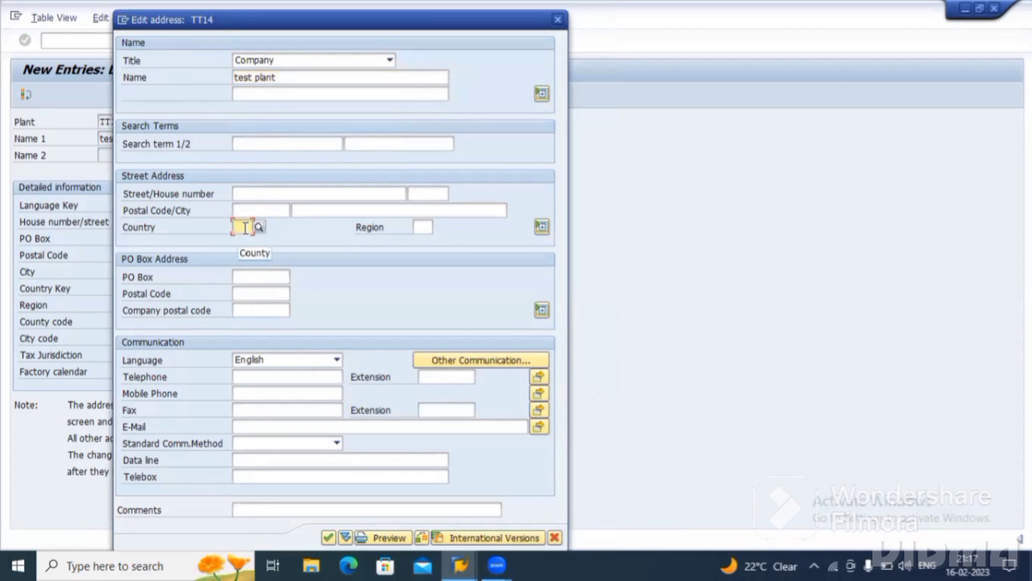
text(IN)
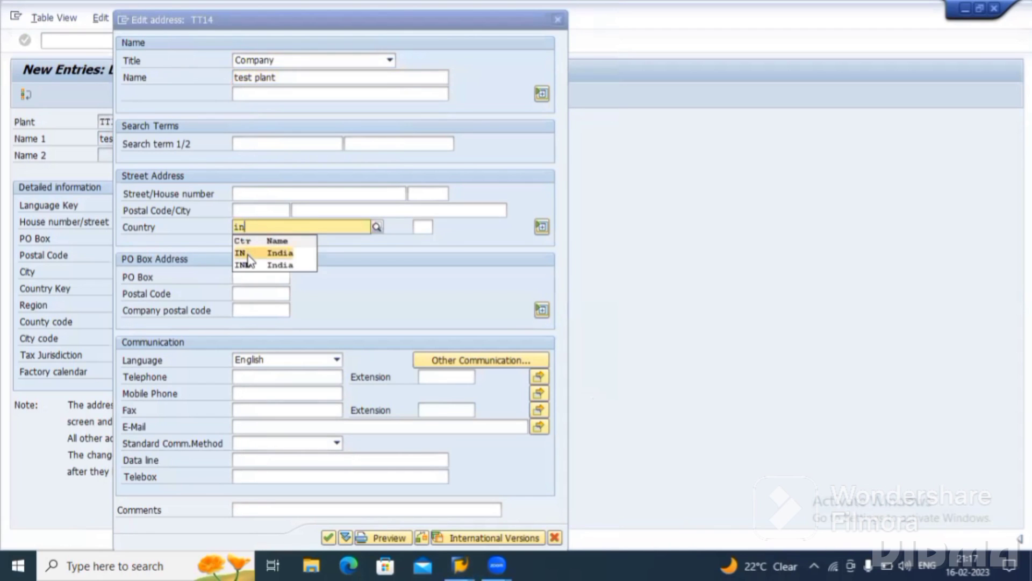
click(247, 252)
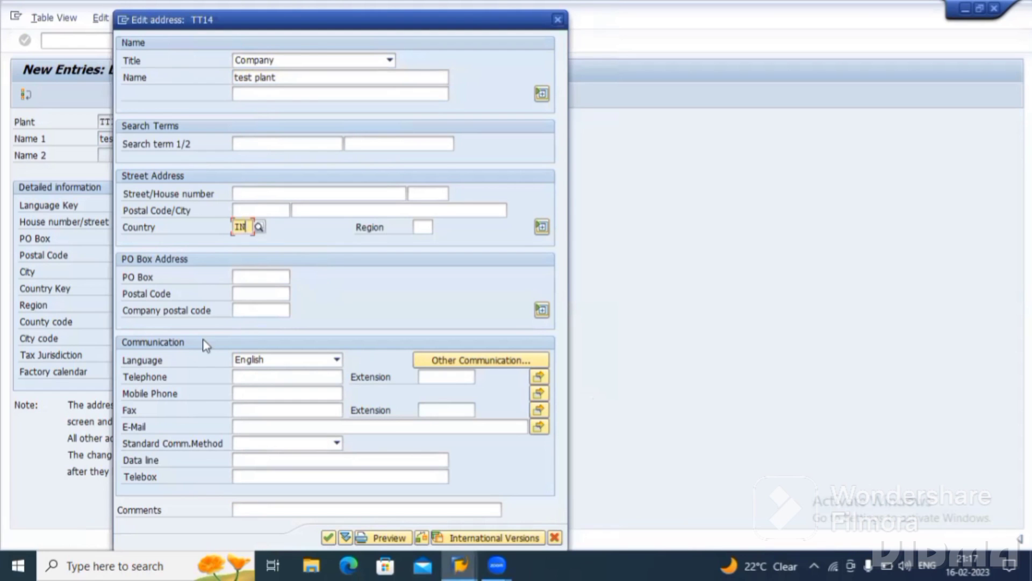
drag(345, 17, 352, 5)
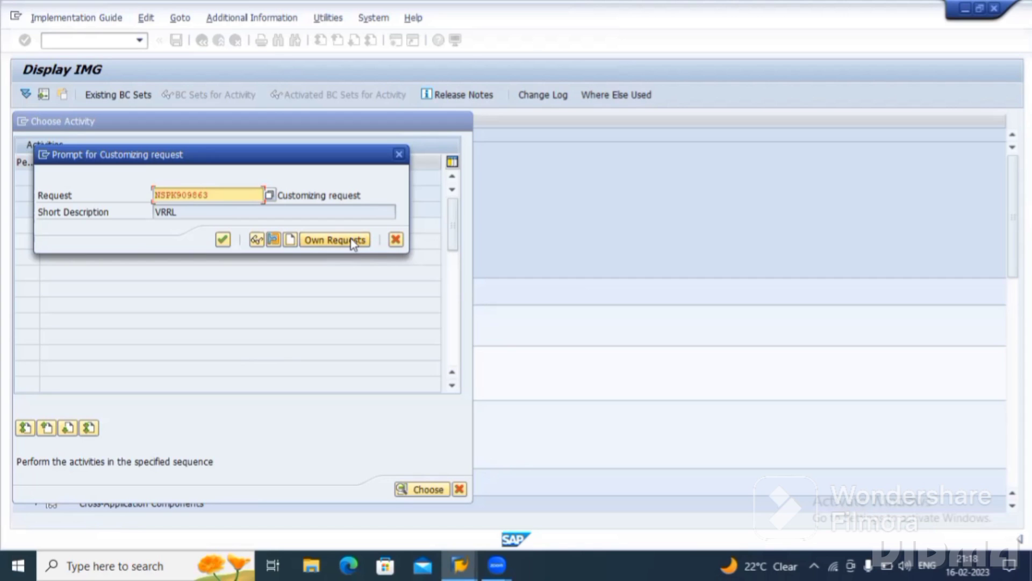
- Choose own customizing request NSPK909865 'test14' for the plant changes
click(333, 242)
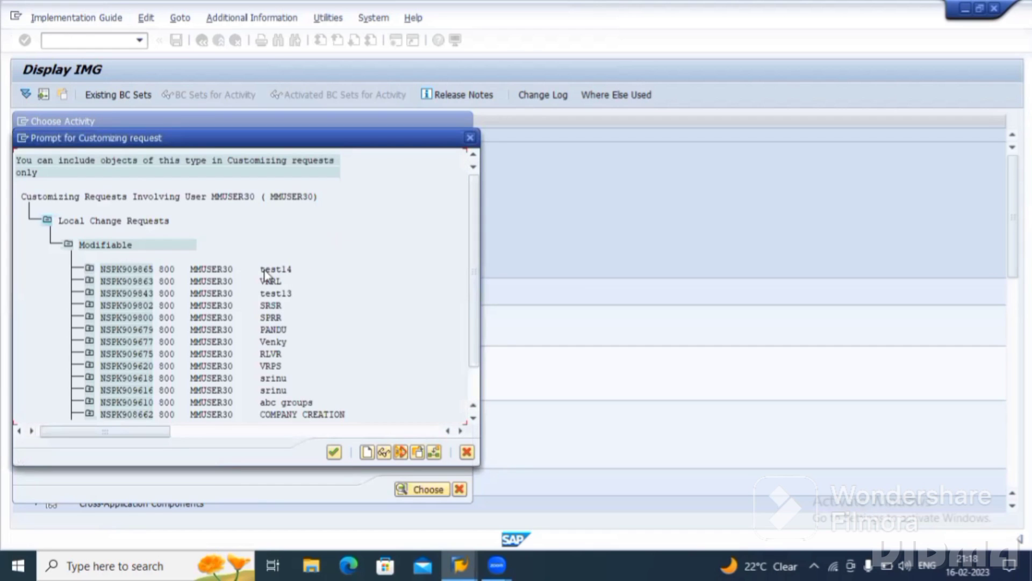
click(262, 269)
double_click(285, 271)
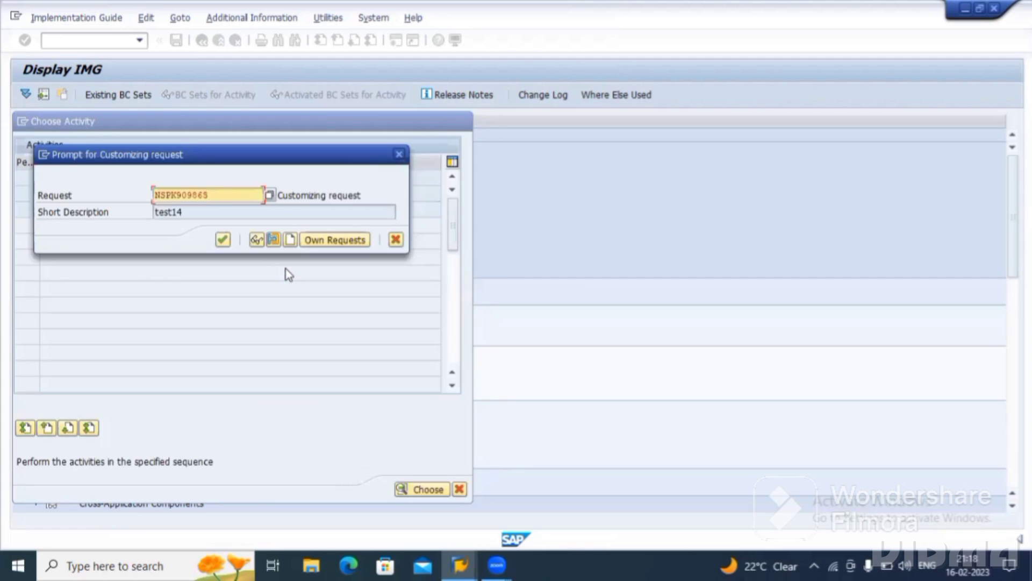
click(222, 240)
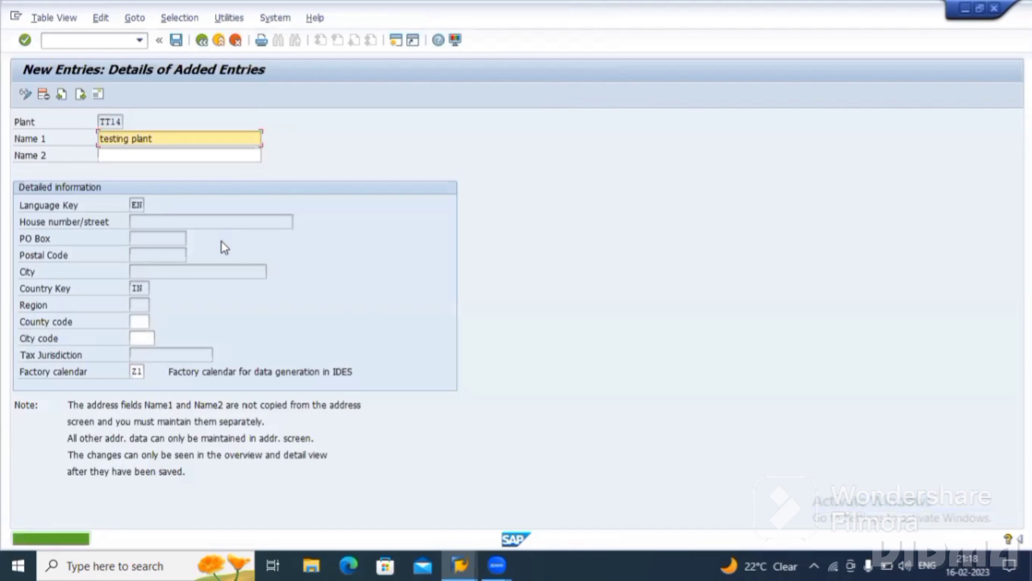